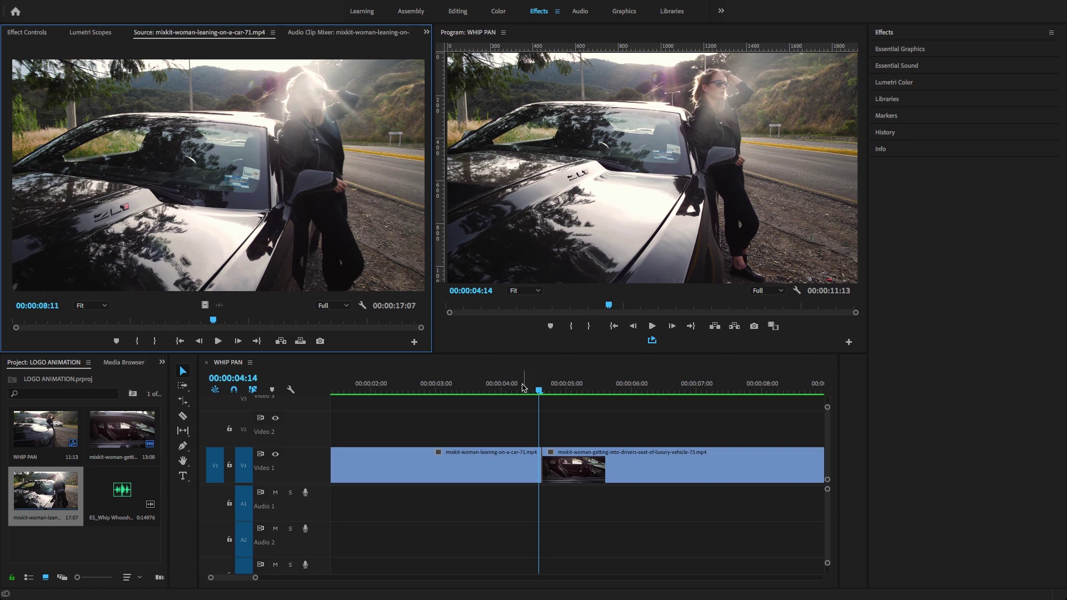
Scrub across the cut from the car-leaning clip into the driver's-seat clip and widen the project bin
left_click(526, 391)
left_click_drag(534, 394, 507, 421)
left_click(524, 470)
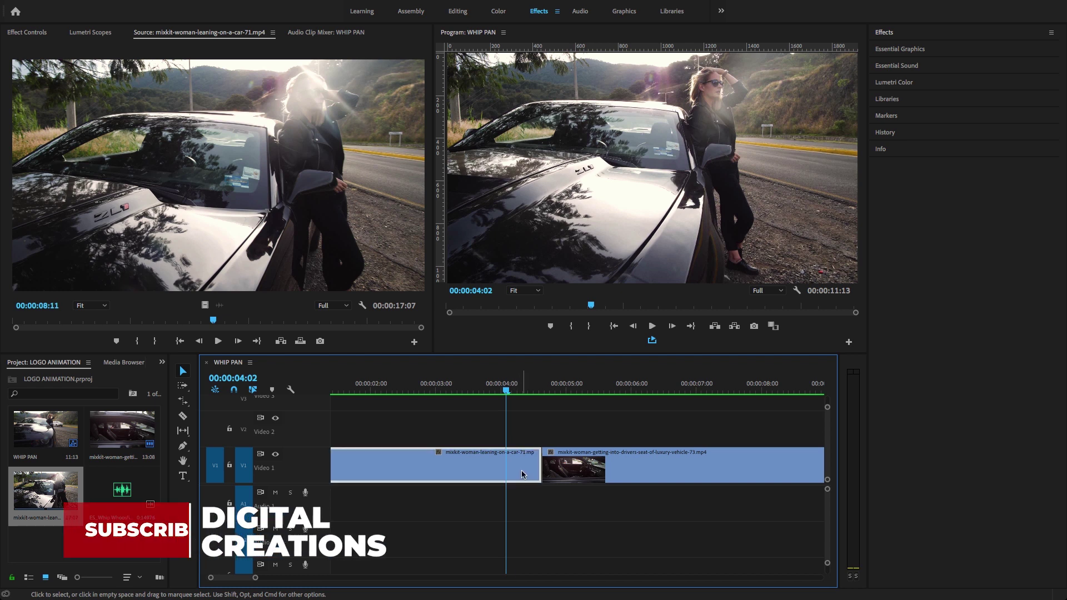
mouse_move(505, 395)
left_mouse_down()
mouse_move(574, 394)
mouse_move(505, 397)
mouse_move(520, 396)
left_mouse_up()
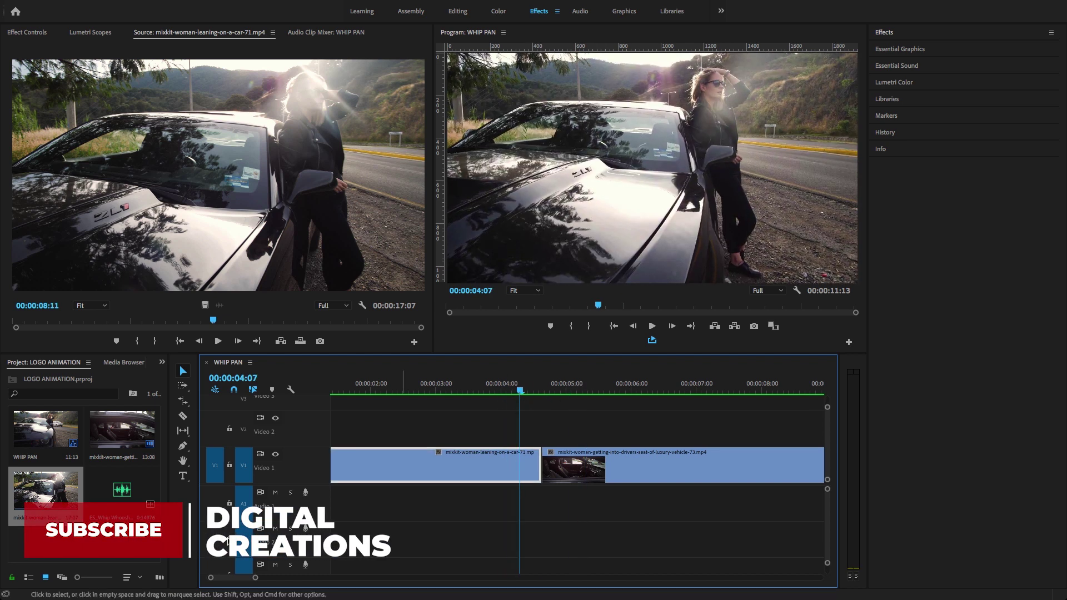
left_click_drag(170, 540, 174, 542)
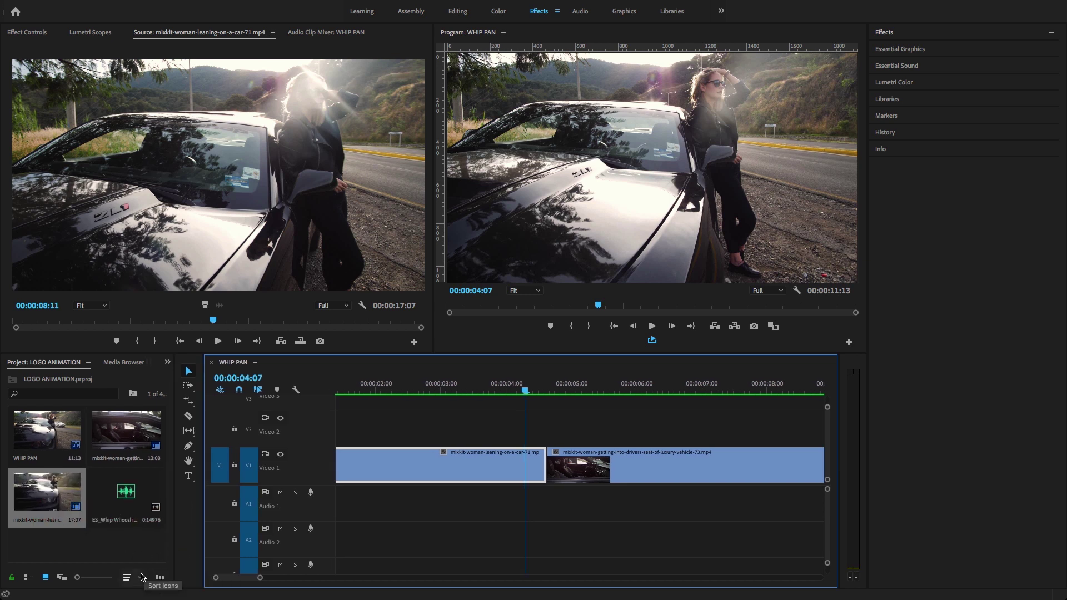
Create a new Adjustment Layer and drop it on Video 2 over the cut
left_click_drag(175, 552, 227, 551)
left_click(267, 570)
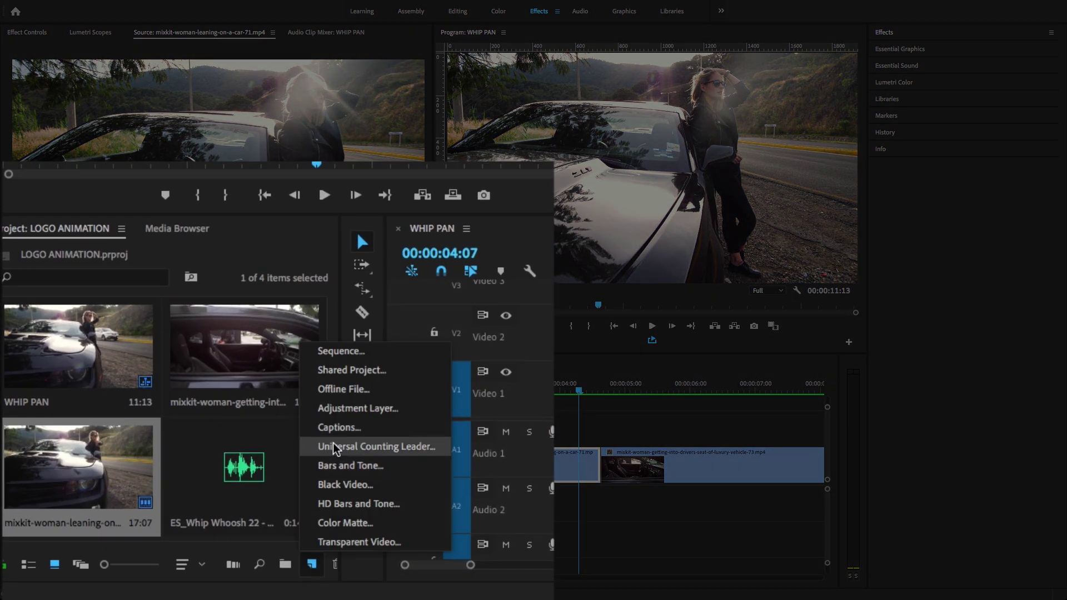
left_click(345, 409)
left_click(601, 339)
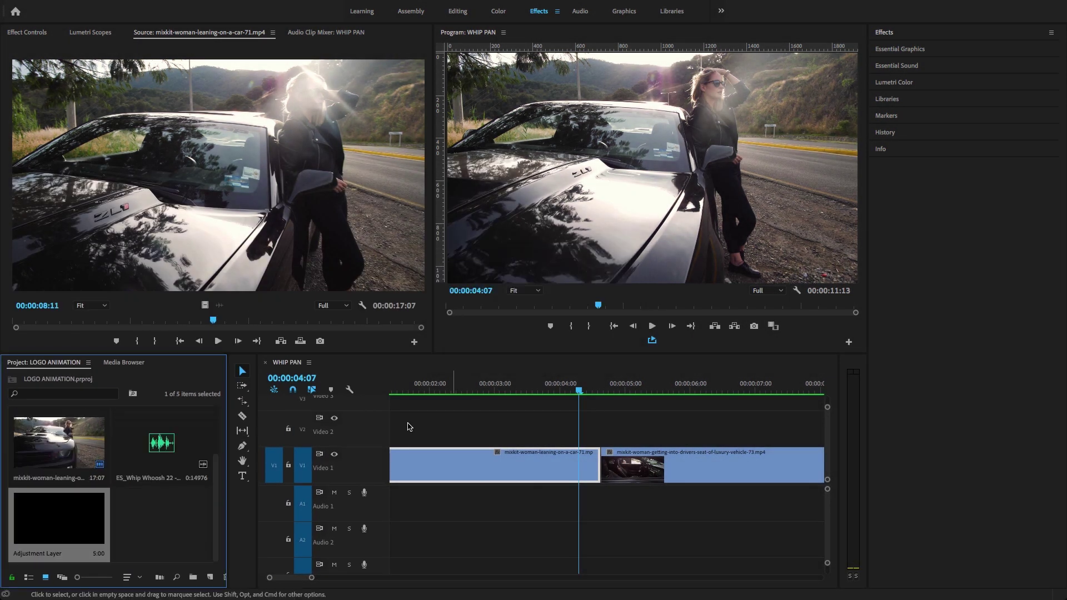
left_click_drag(69, 519, 522, 429)
Trim the adjustment layer's start and end so it spans just the cut
left_click_drag(311, 577, 344, 577)
left_click_drag(468, 433, 482, 433)
left_click_drag(589, 431, 520, 432)
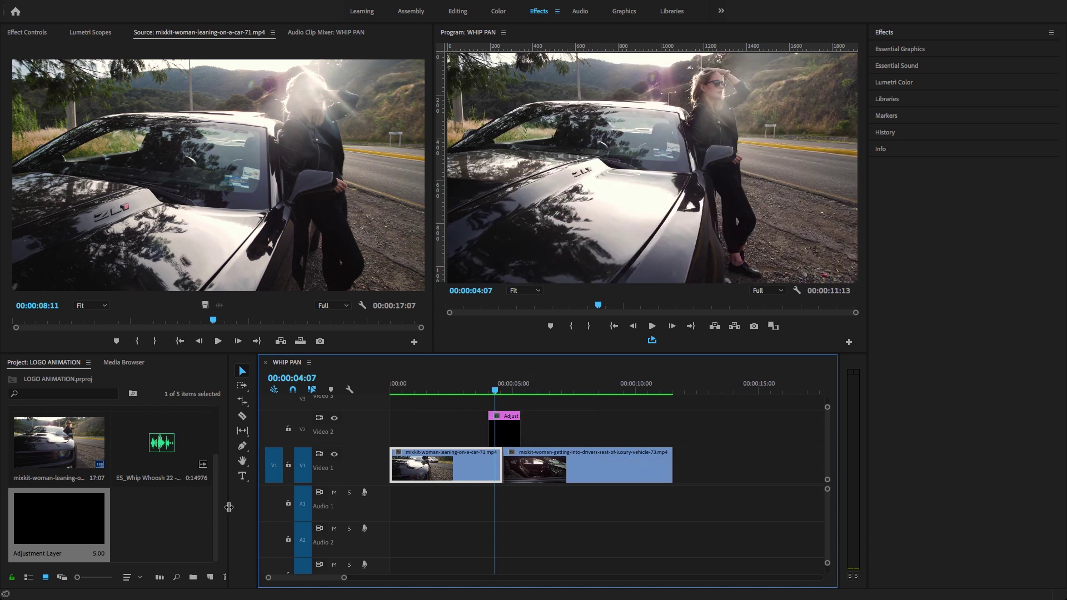
left_click_drag(228, 511, 165, 520)
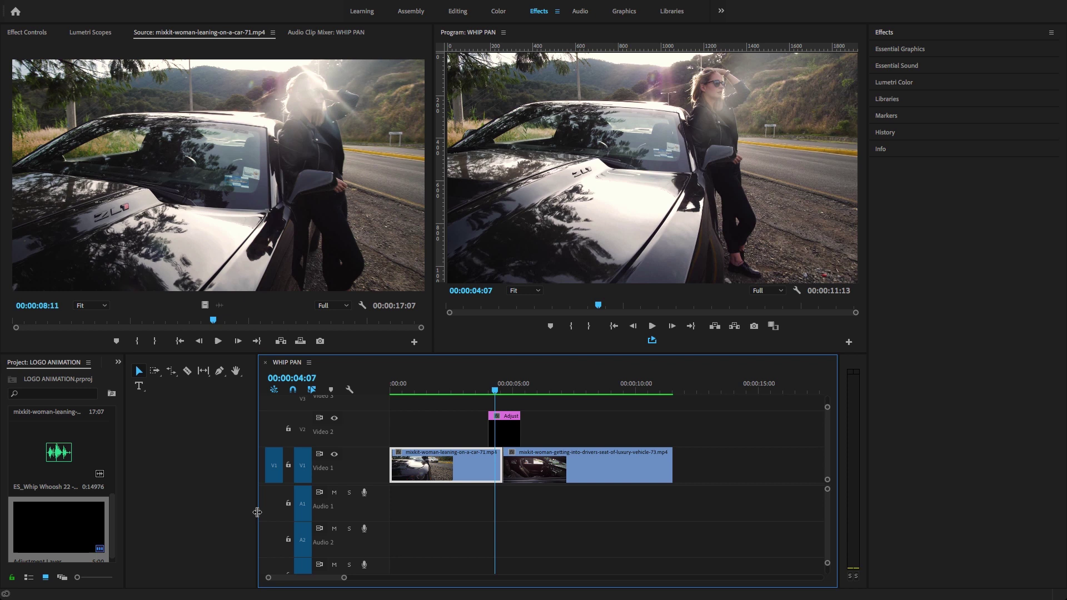
left_click_drag(258, 514, 182, 514)
Zoom the timeline in around 00:00:04:11 and select the adjustment layer
left_click(422, 391)
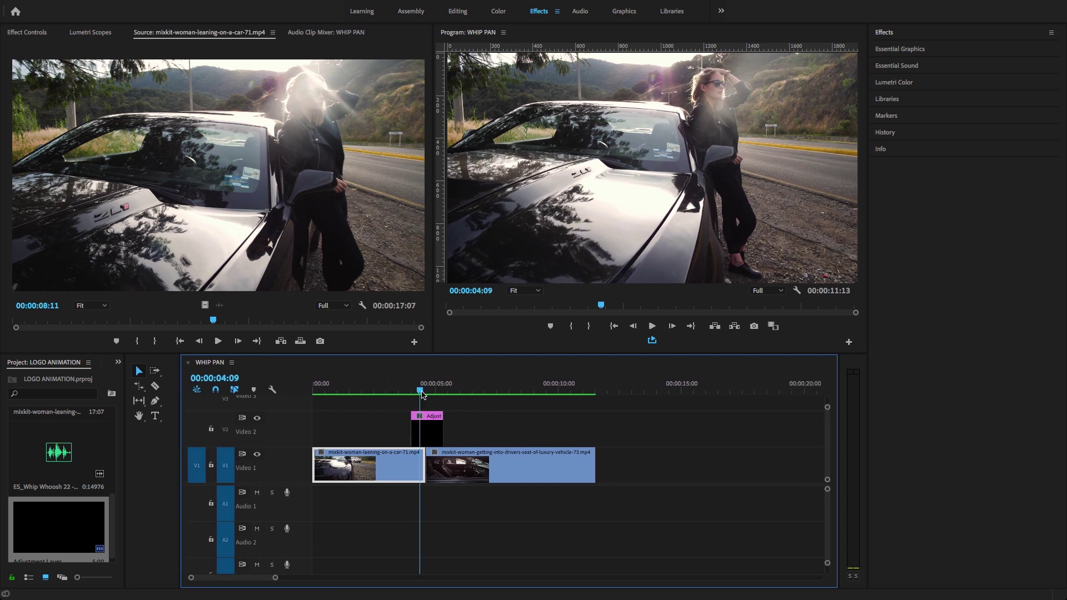
key("equal")
key("equal")
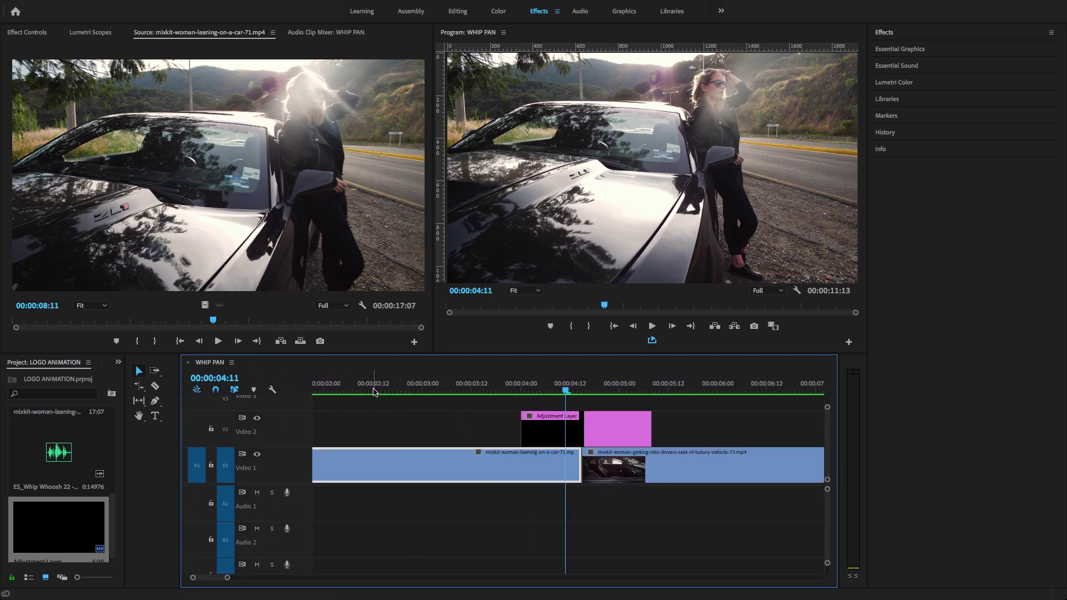
left_click(565, 430)
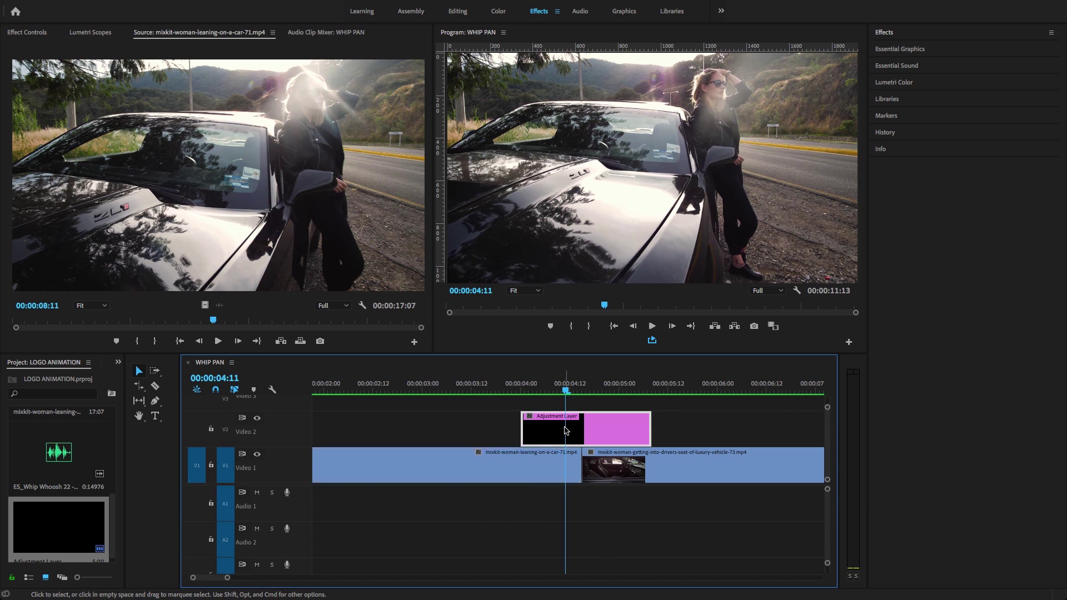
left_click_drag(572, 389, 586, 390)
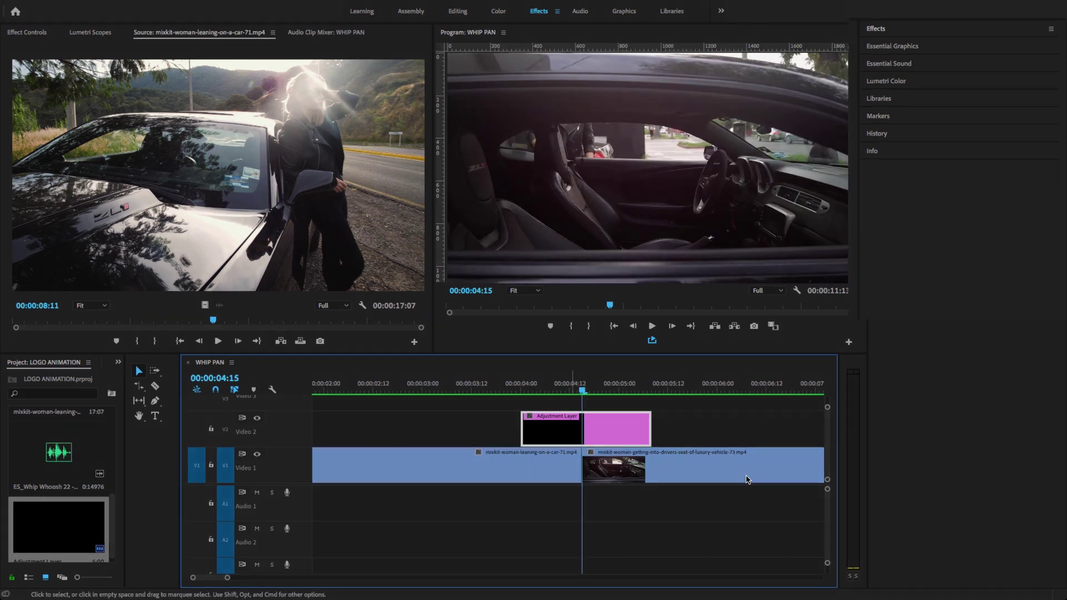
Search the effects for 'of' and drag Distort > Offset onto the adjustment layer
left_click(885, 33)
left_click(808, 63)
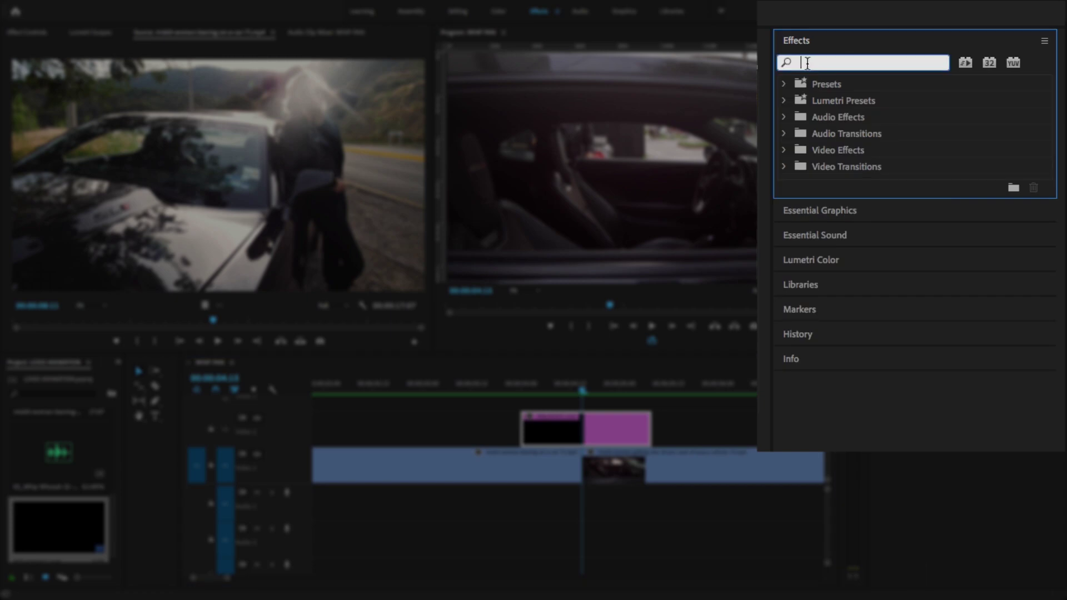
type("of")
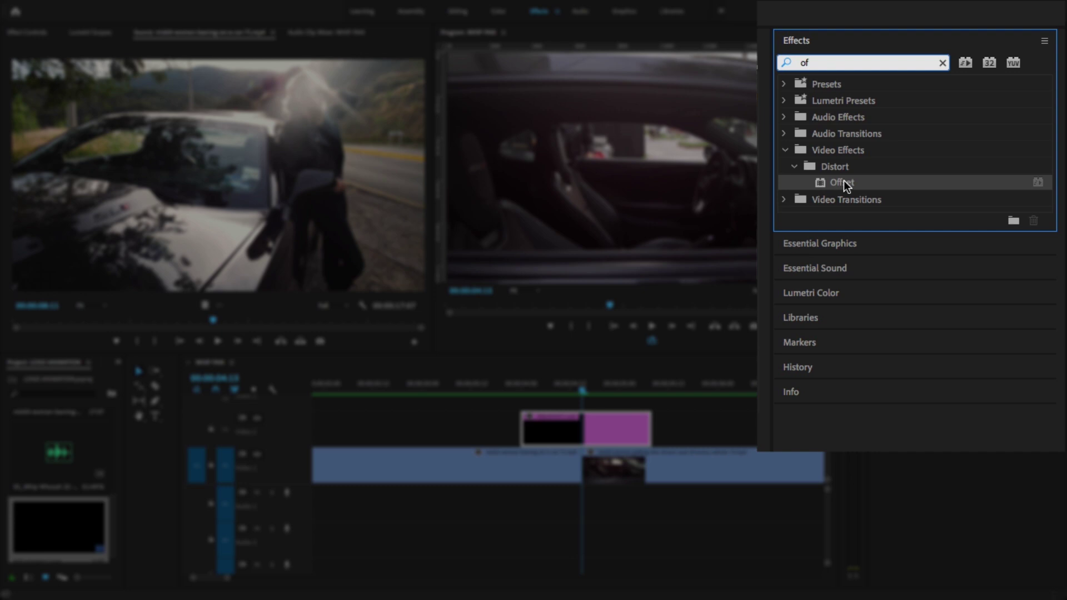
left_click_drag(846, 185, 551, 434)
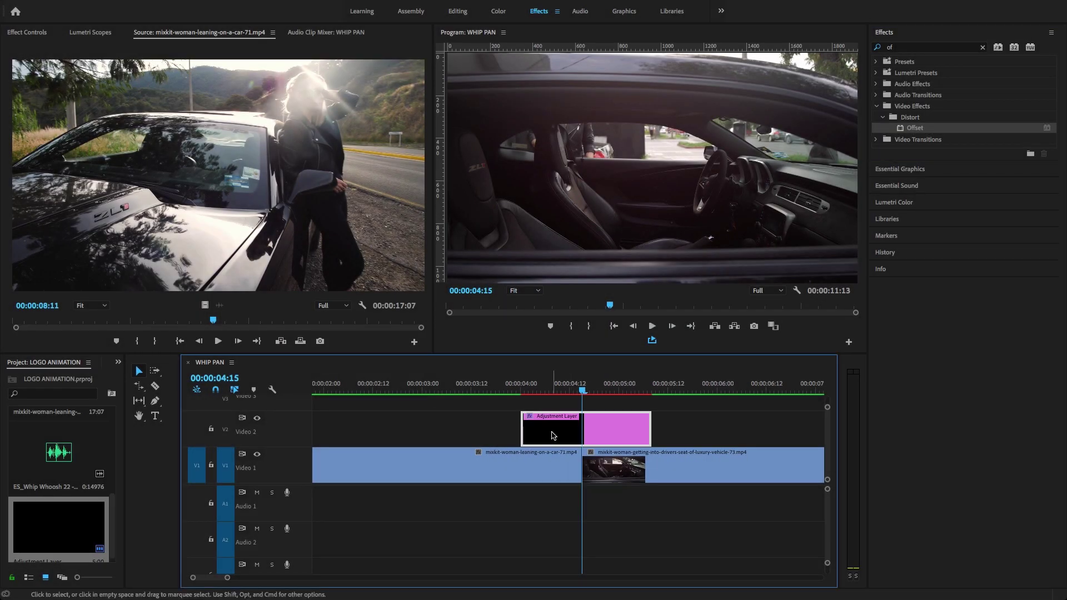
Show the Offset effect in Effect Controls and step the playhead back to 04:13
left_click(29, 35)
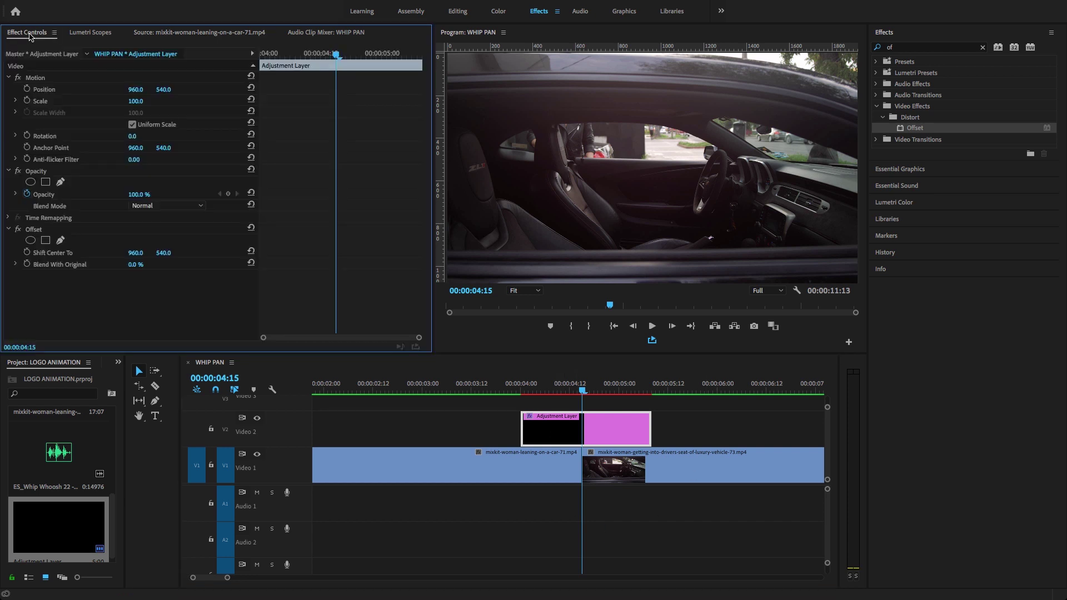
left_click(34, 230)
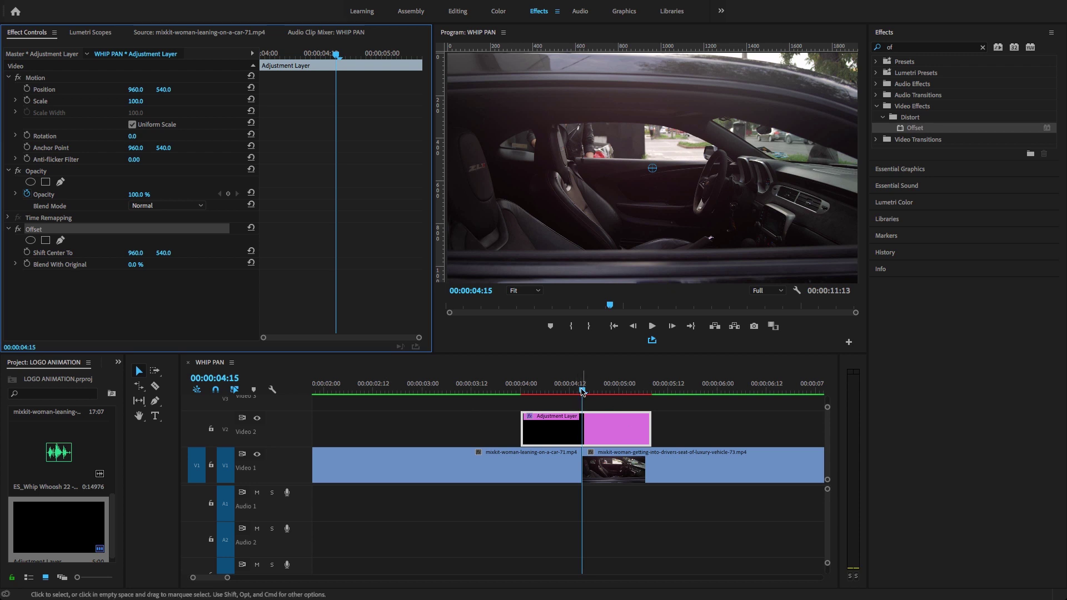
left_click_drag(581, 391, 582, 392)
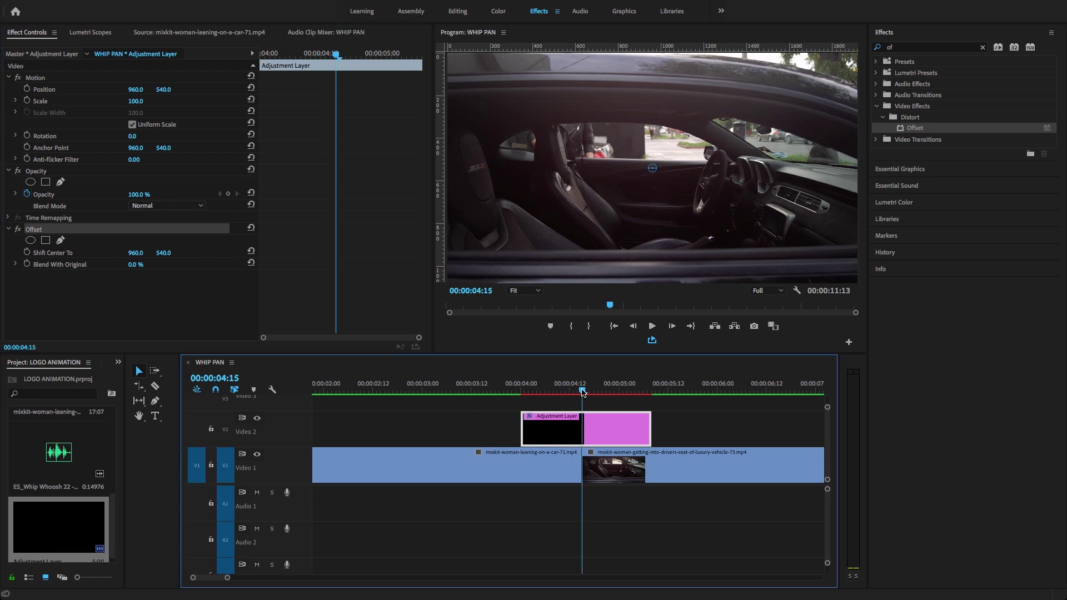
mouse_move(582, 392)
left_mouse_down()
mouse_move(565, 392)
mouse_move(582, 403)
left_mouse_up()
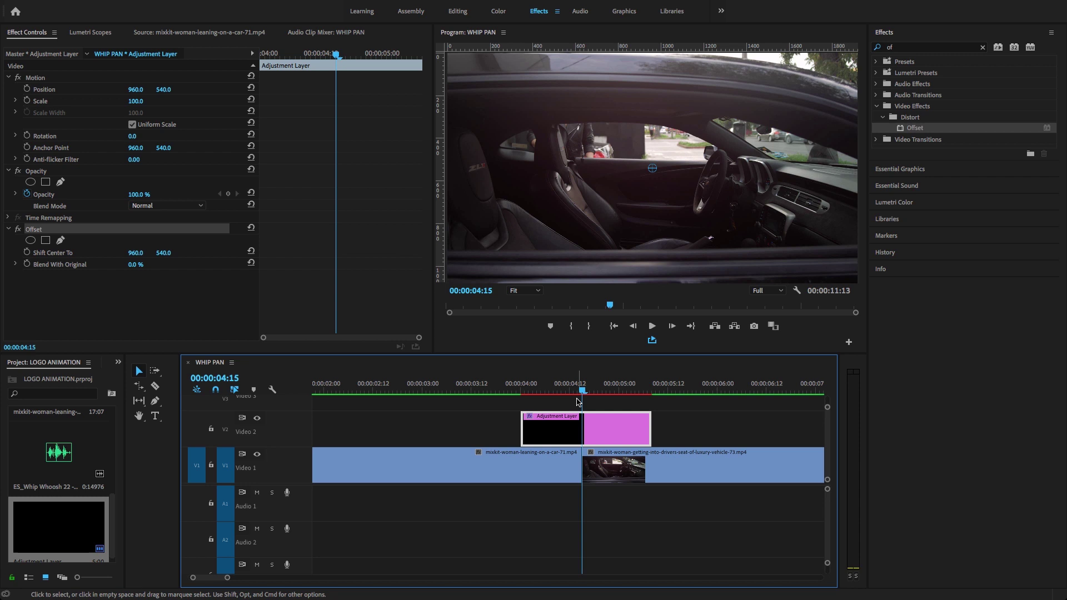
key("Left")
key("Left")
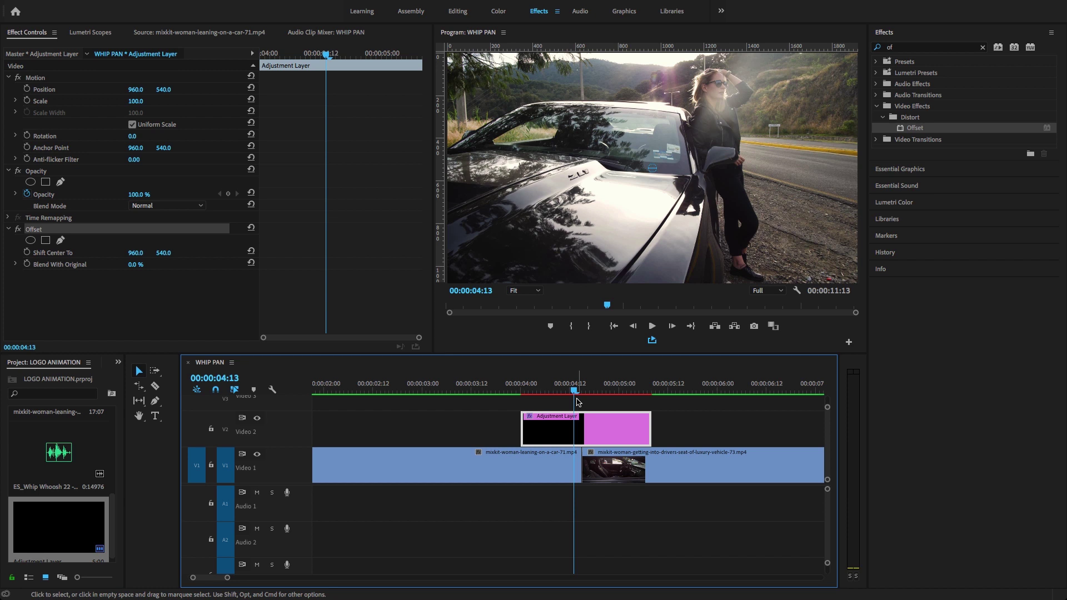
Keyframe Offset's Shift Center To X from 960 at 04:13 to -960 at 04:20
left_click(26, 253)
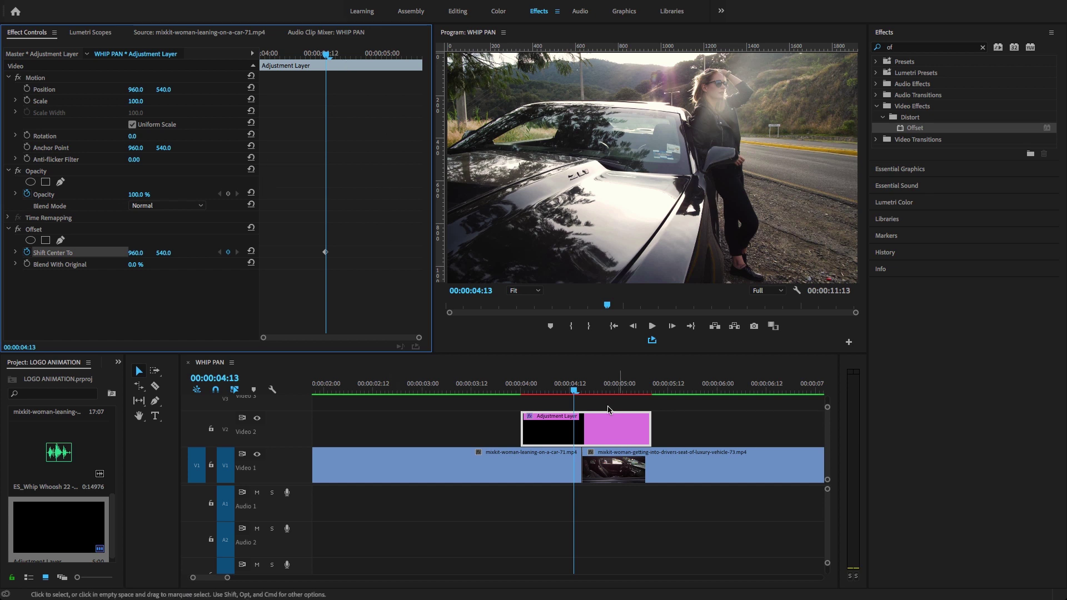
left_click(581, 392)
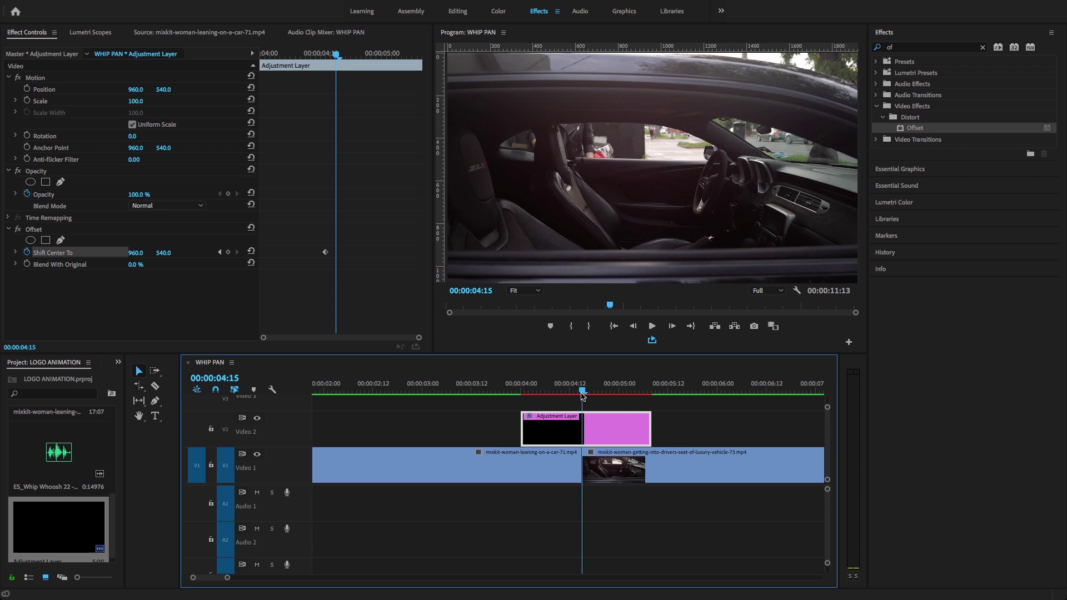
key("Right")
key("Right")
key("Right")
key("Right")
key("Right")
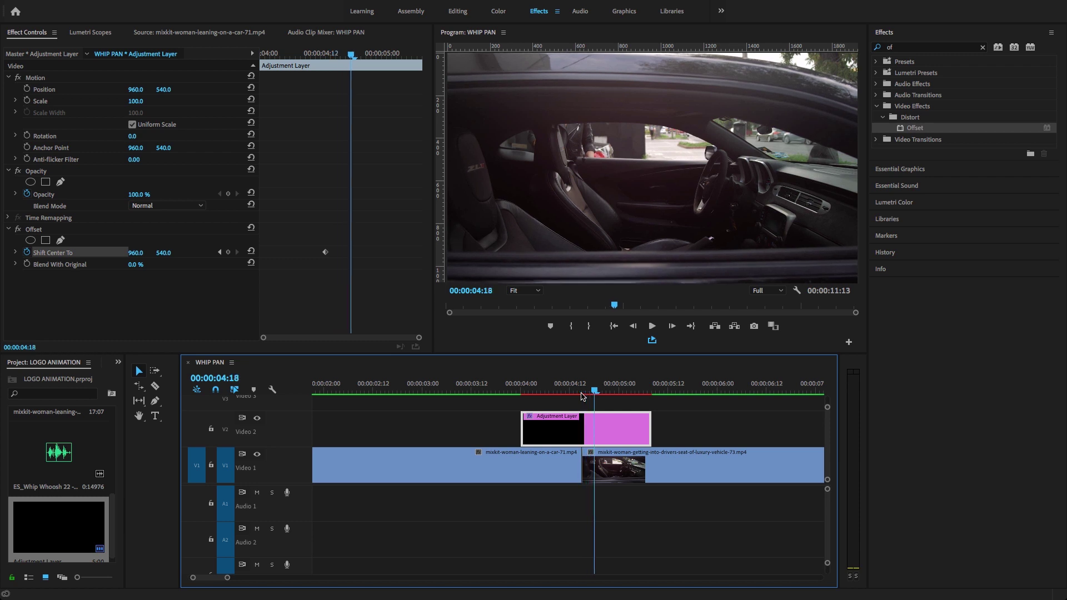
left_click(135, 253)
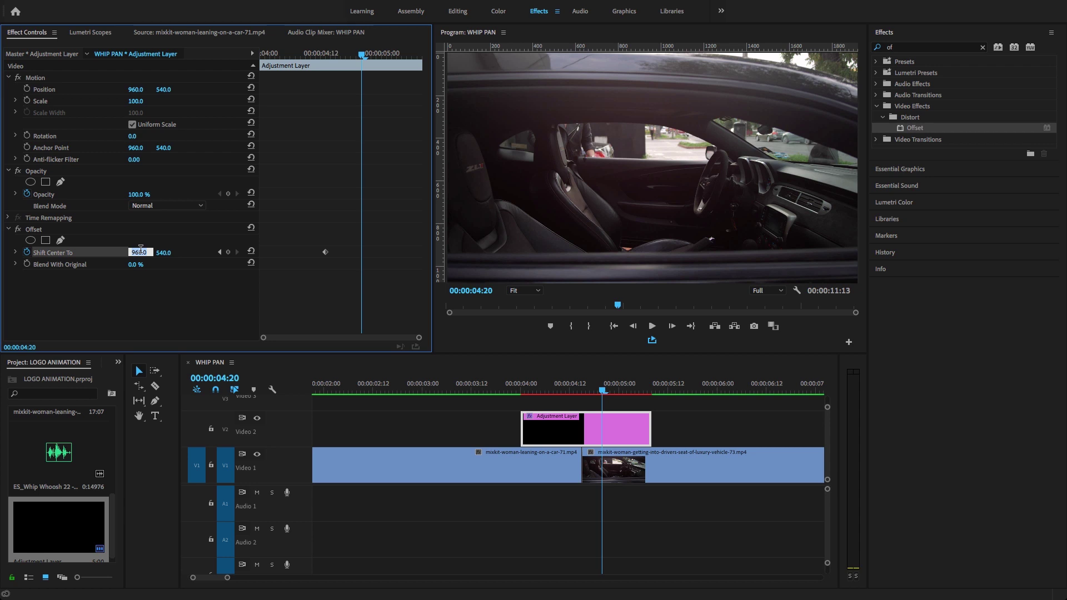
type("-")
key("Return")
mouse_move(322, 56)
left_mouse_down()
mouse_move(365, 69)
mouse_move(325, 74)
left_mouse_up()
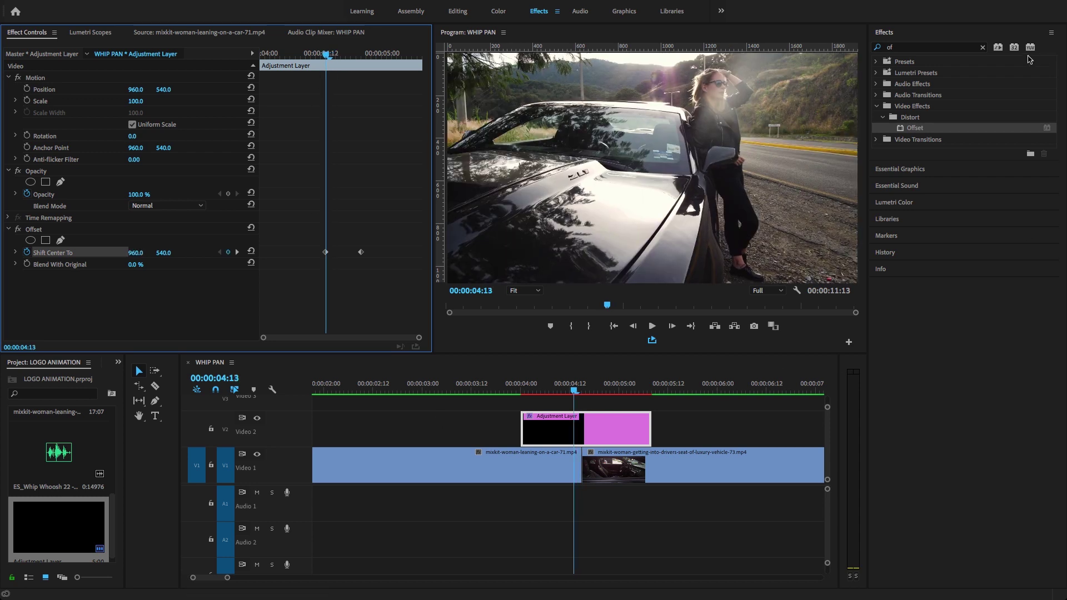
left_click(982, 48)
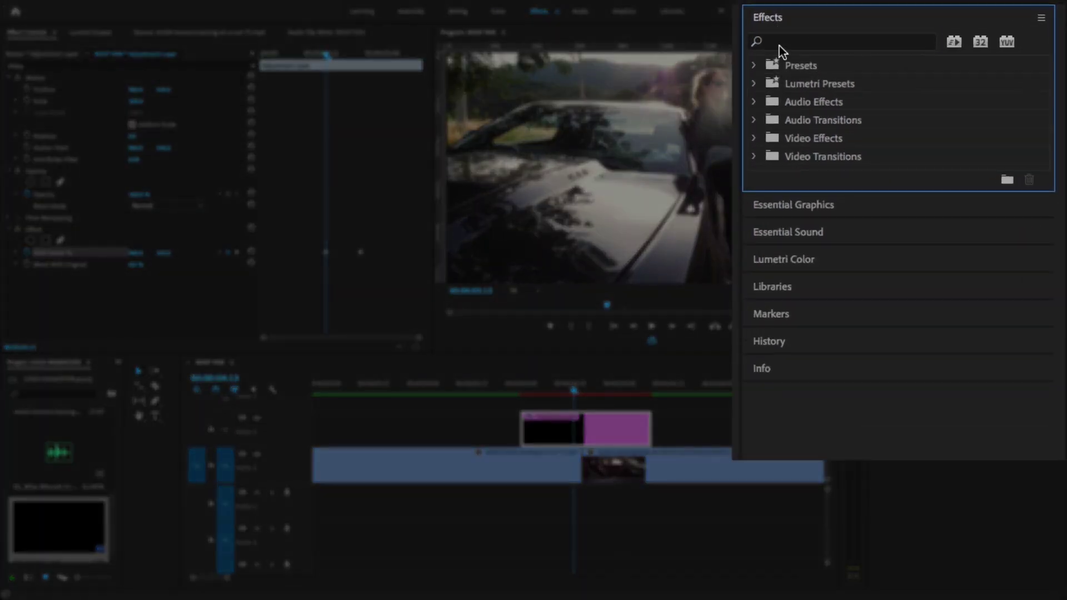
Search 'directional' and apply Blur & Sharpen > Directional Blur to the adjustment layer
left_click(778, 46)
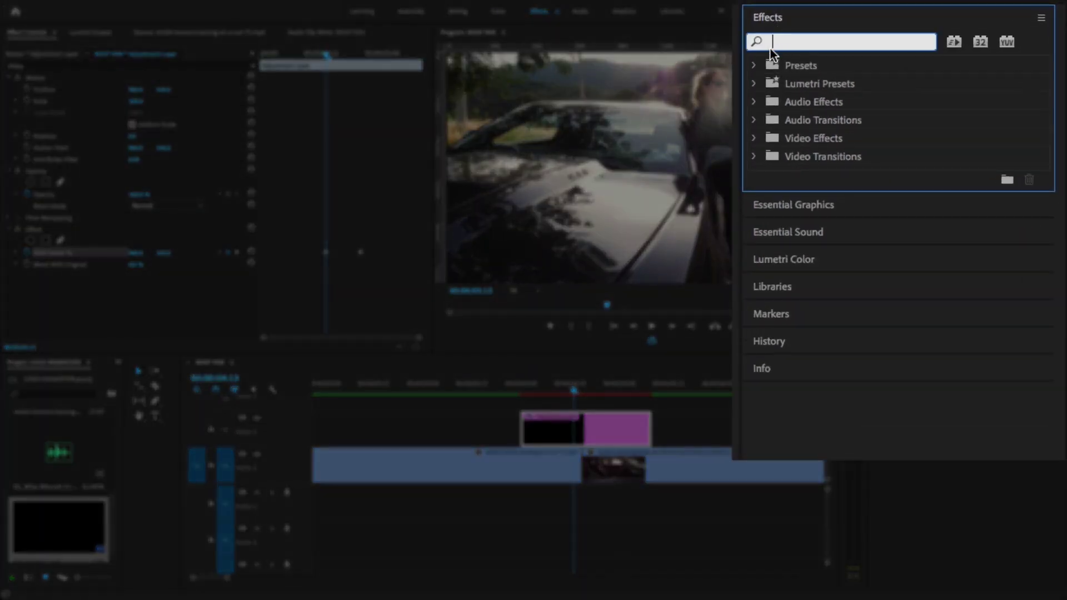
type("direc")
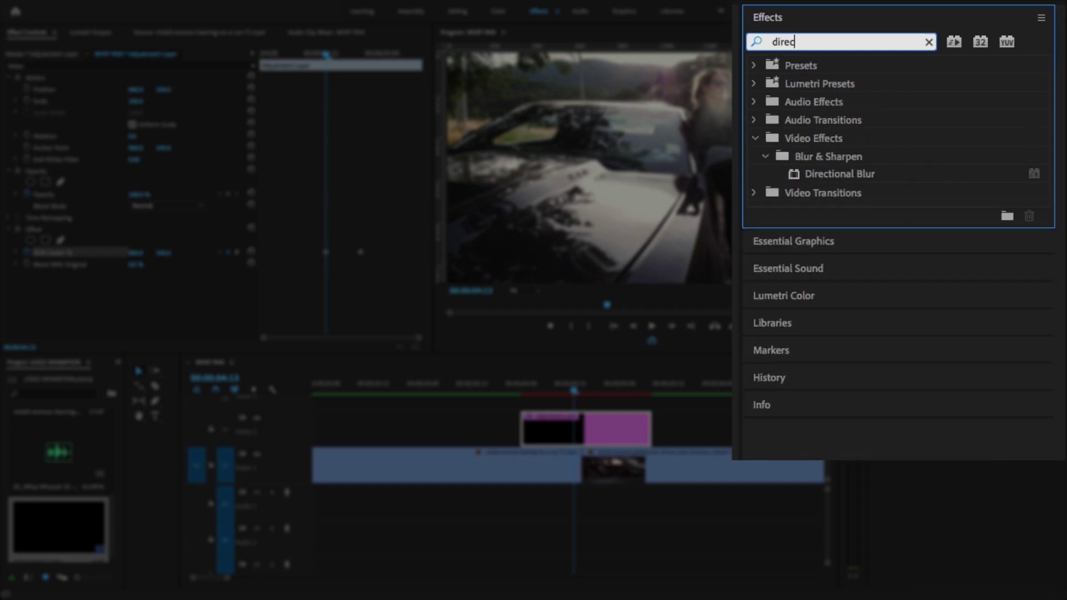
type("tiona")
left_click(827, 173)
left_click_drag(846, 163, 563, 429)
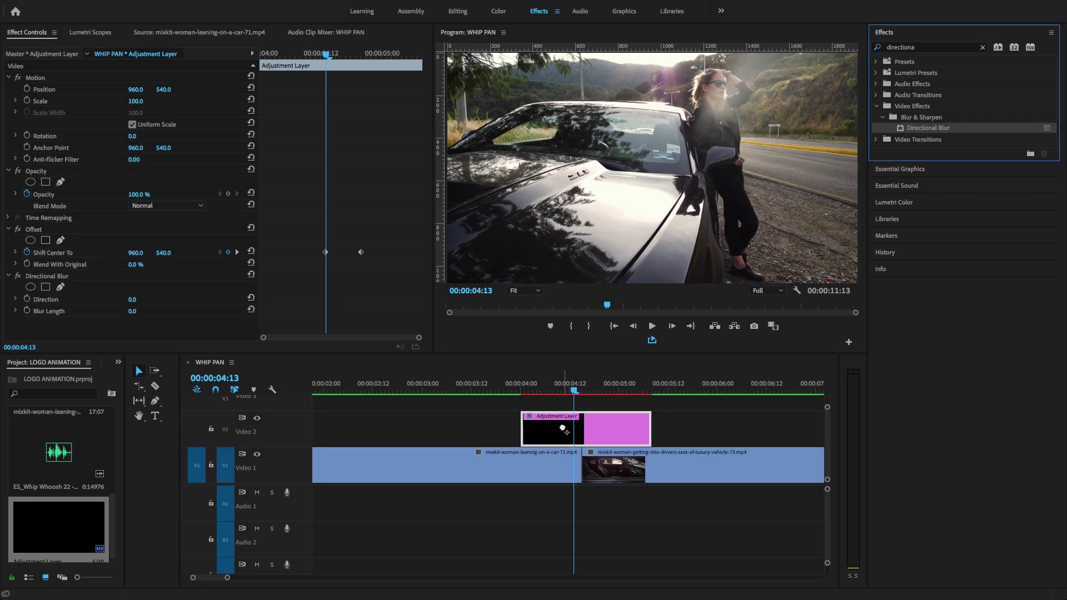
left_click(578, 393)
left_click(573, 392)
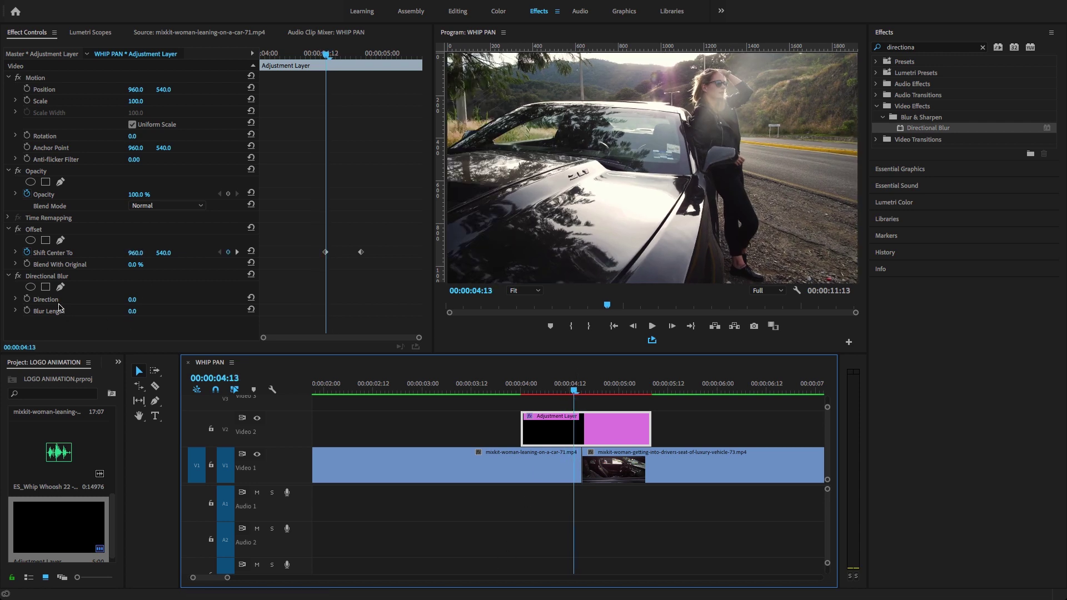
Set the Directional Blur direction to 90°
left_click(140, 297)
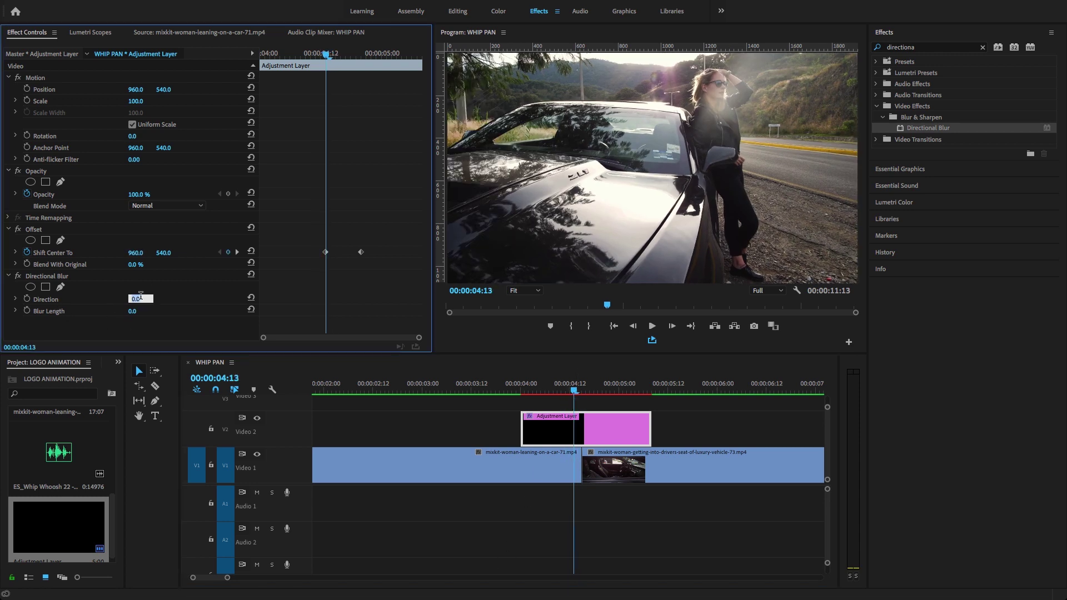
key("Return")
left_click(339, 55)
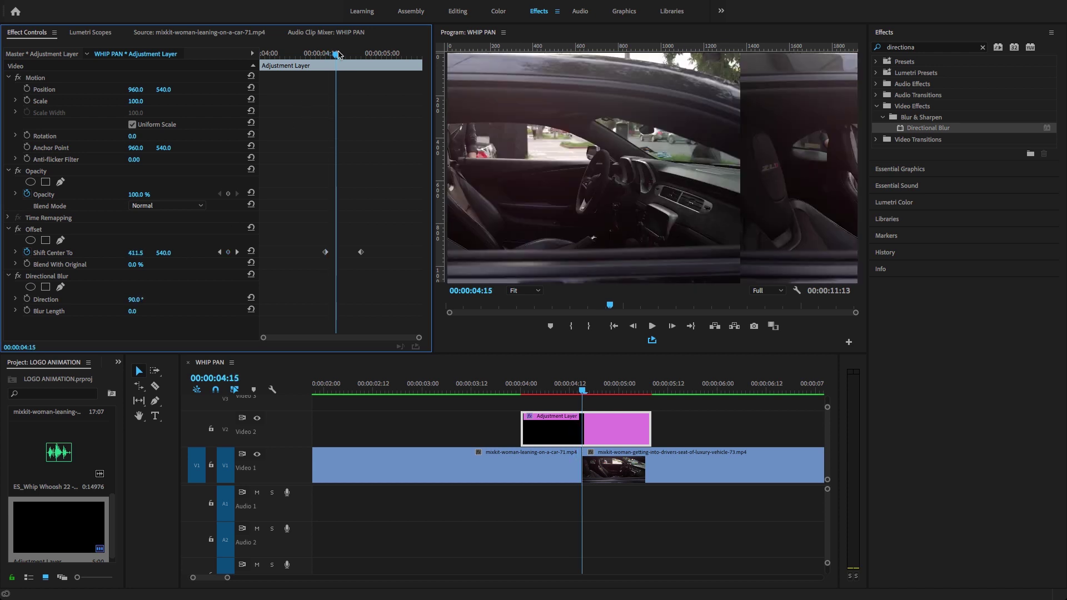
left_click_drag(335, 54, 325, 53)
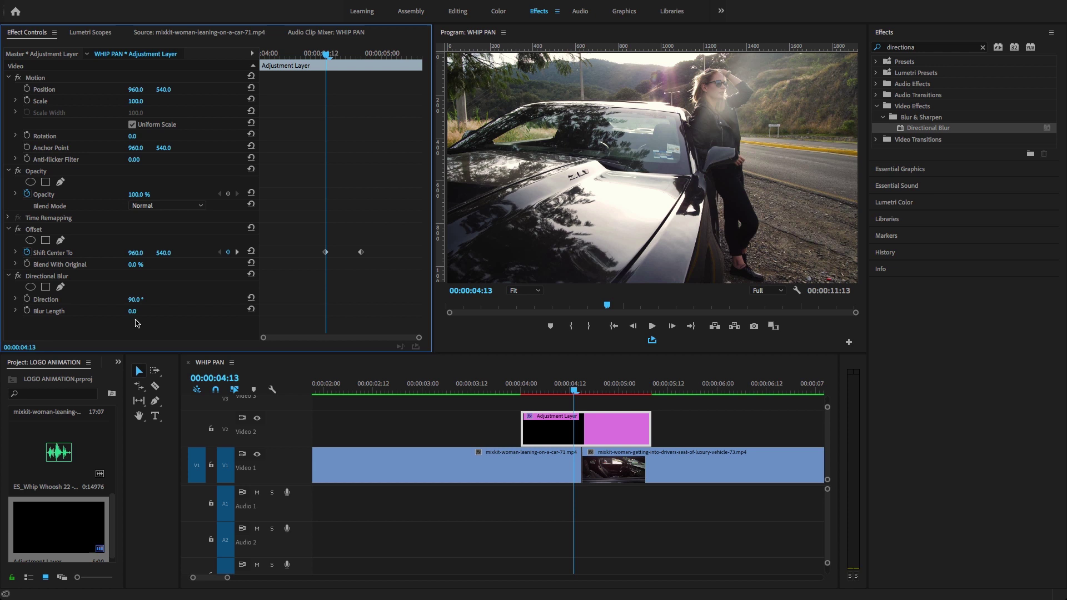
Keyframe Blur Length at 0 at 04:13, 250 at 04:15 and 0 at 04:20
left_click(27, 311)
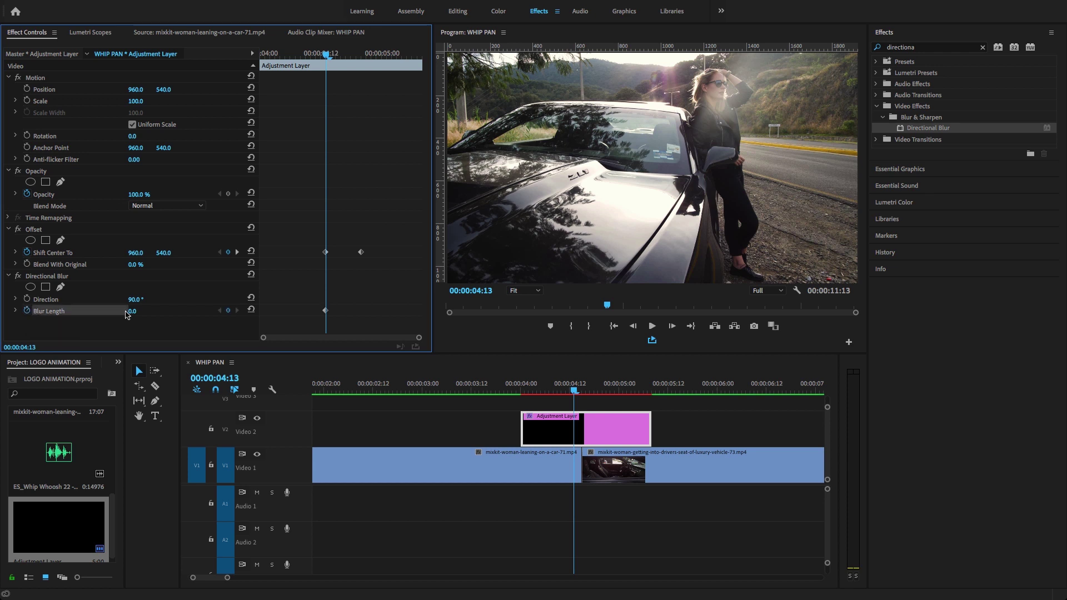
mouse_move(332, 55)
left_mouse_down()
mouse_move(346, 56)
mouse_move(336, 55)
left_mouse_up()
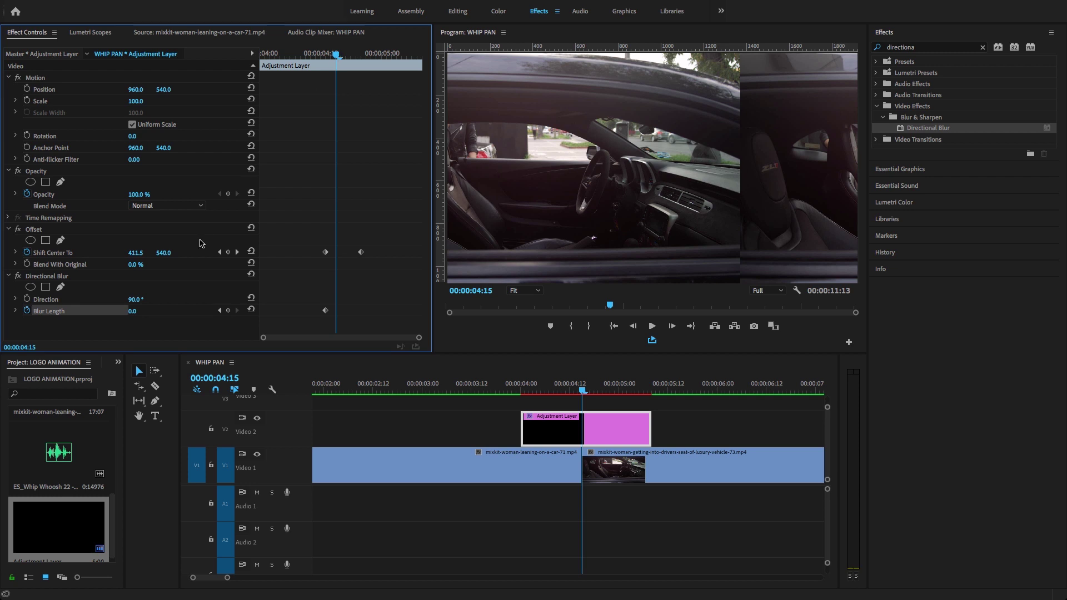
left_click(133, 312)
key("Return")
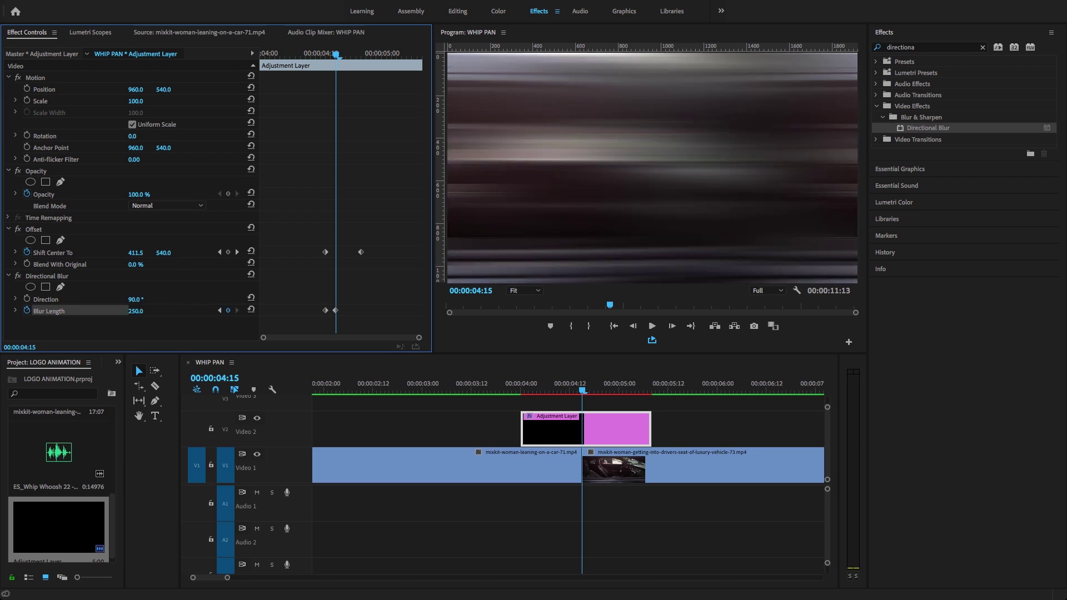
left_click_drag(335, 55, 364, 64)
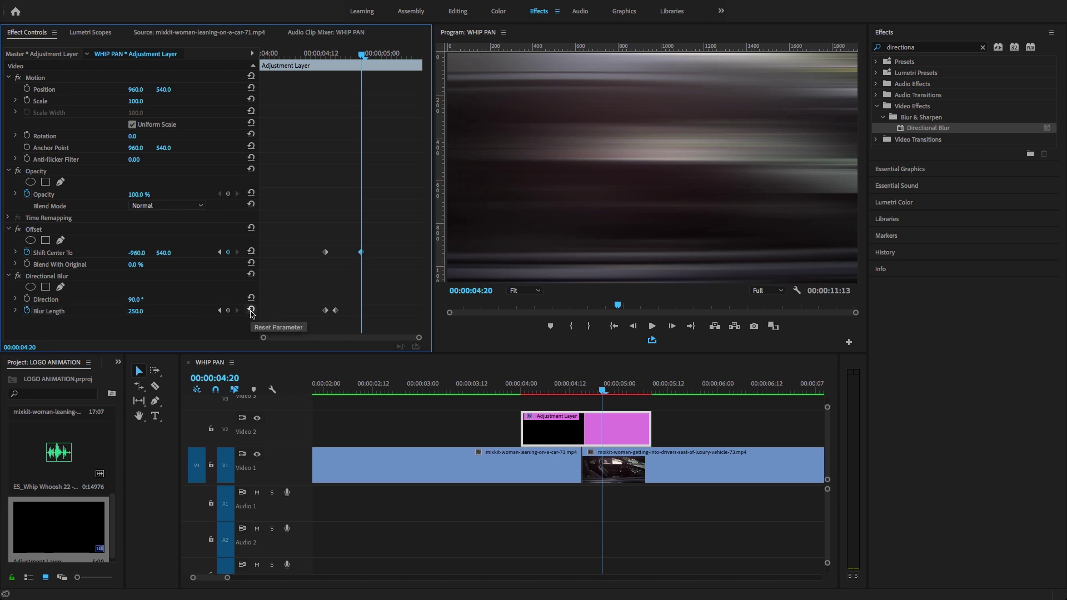
left_click(250, 311)
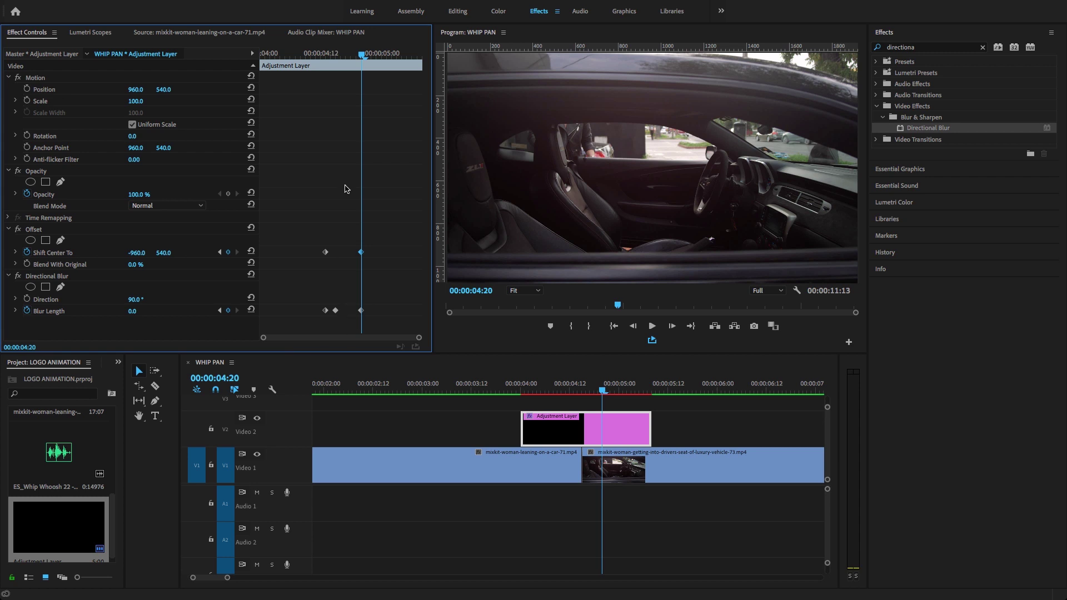
left_click_drag(311, 53, 315, 53)
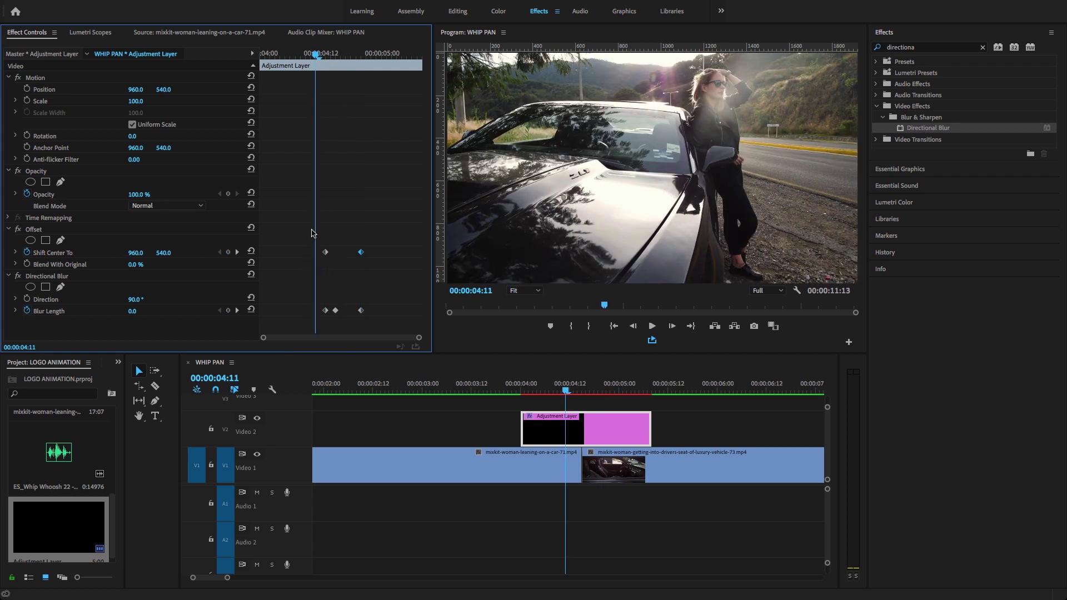
Set the starting Offset and Blur Length keyframes at 04:13 to Ease Out
left_click_drag(313, 230, 328, 317)
right_click(327, 315)
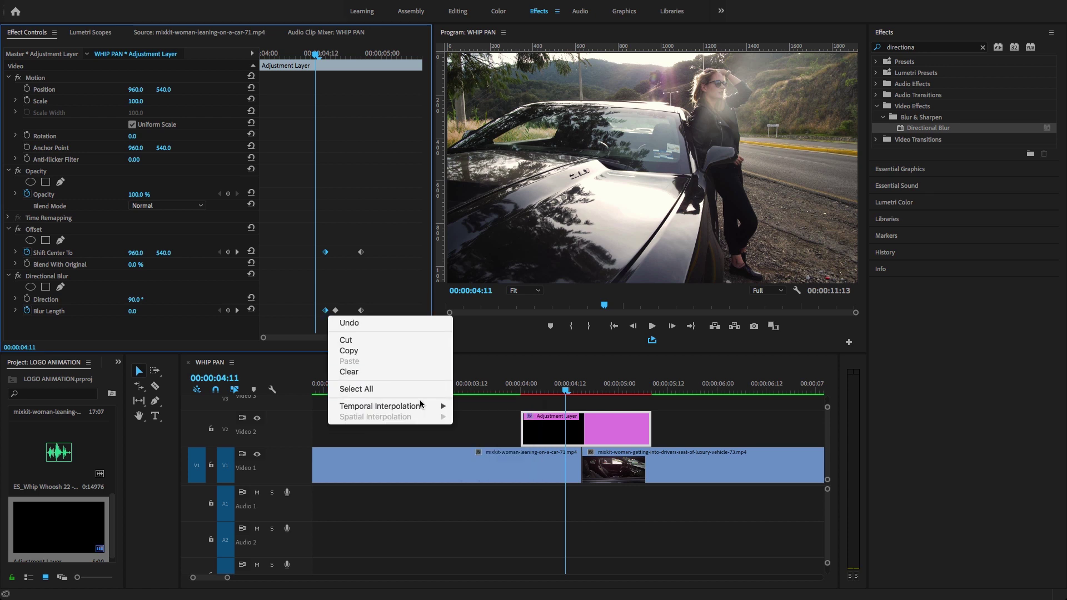
mouse_move(421, 409)
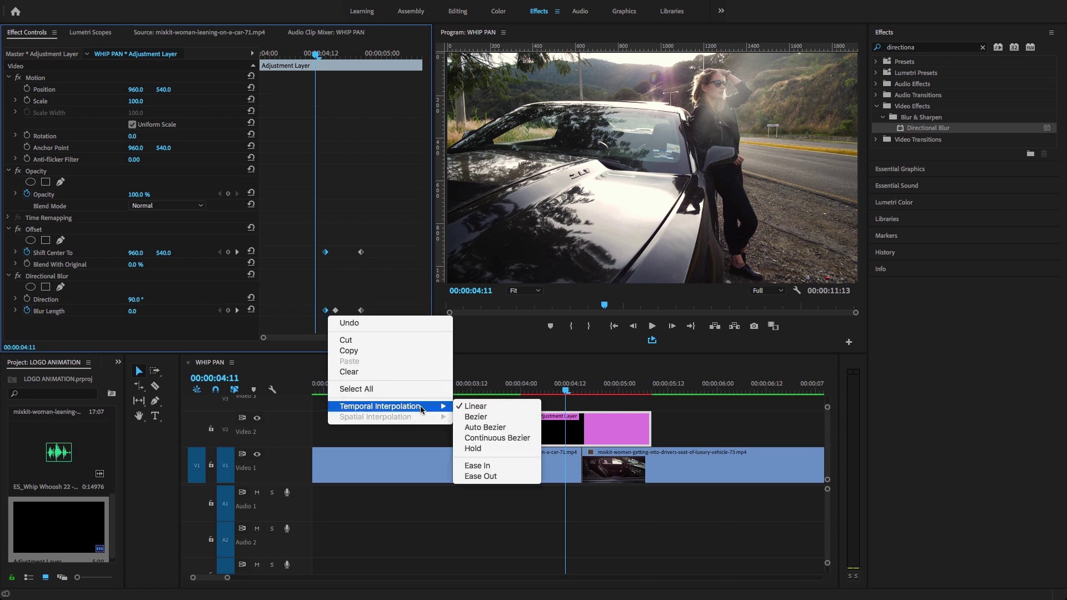
left_click(492, 477)
Set the ending Offset and Blur Length keyframes at 04:20 to Ease In
left_click_drag(350, 54, 366, 60)
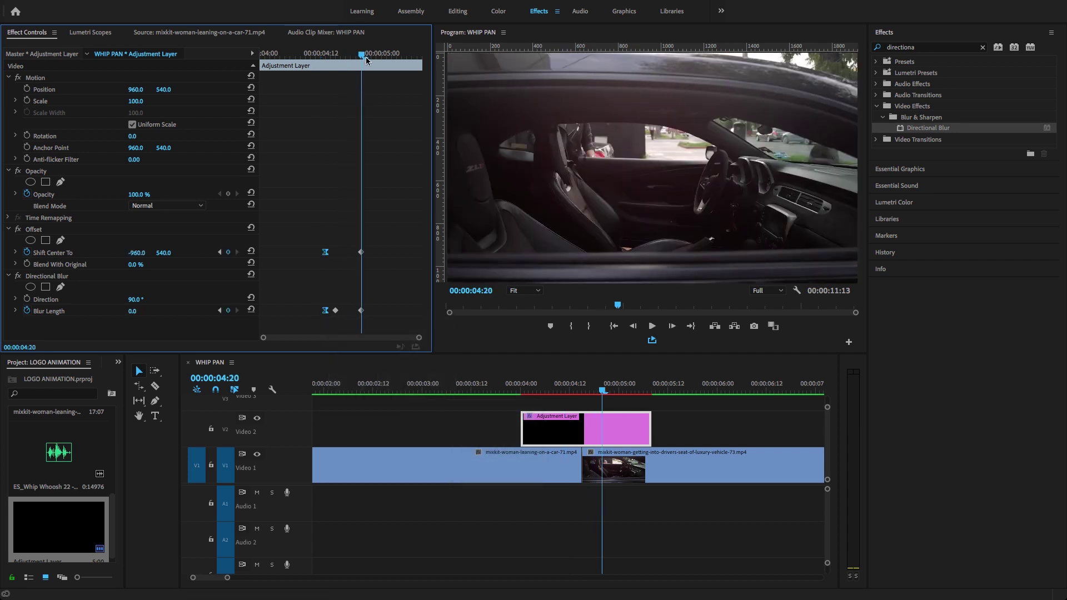
left_click_drag(370, 320, 362, 255)
right_click(362, 254)
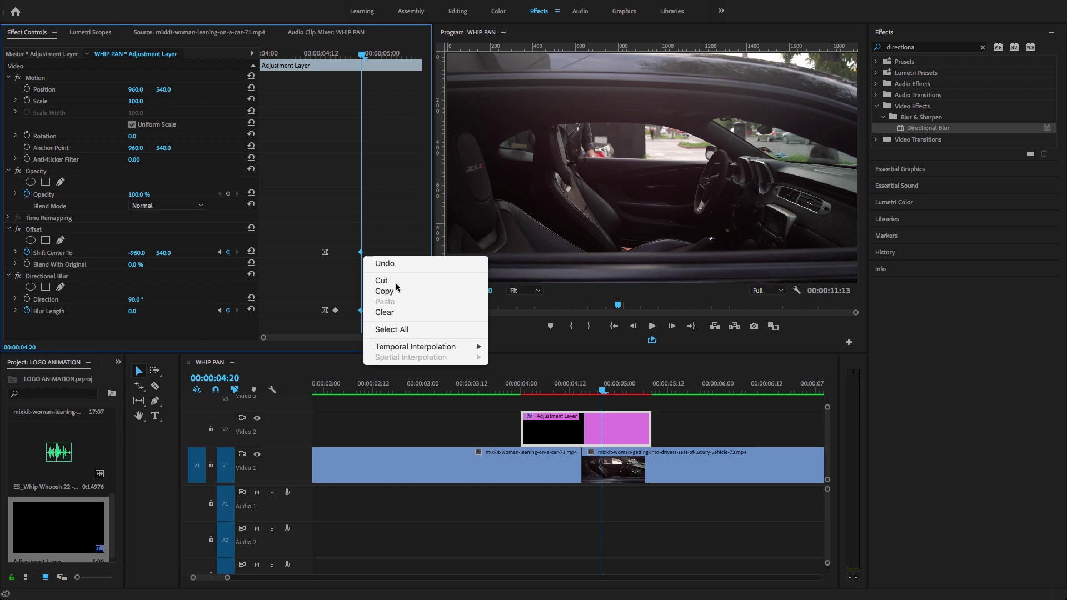
mouse_move(435, 349)
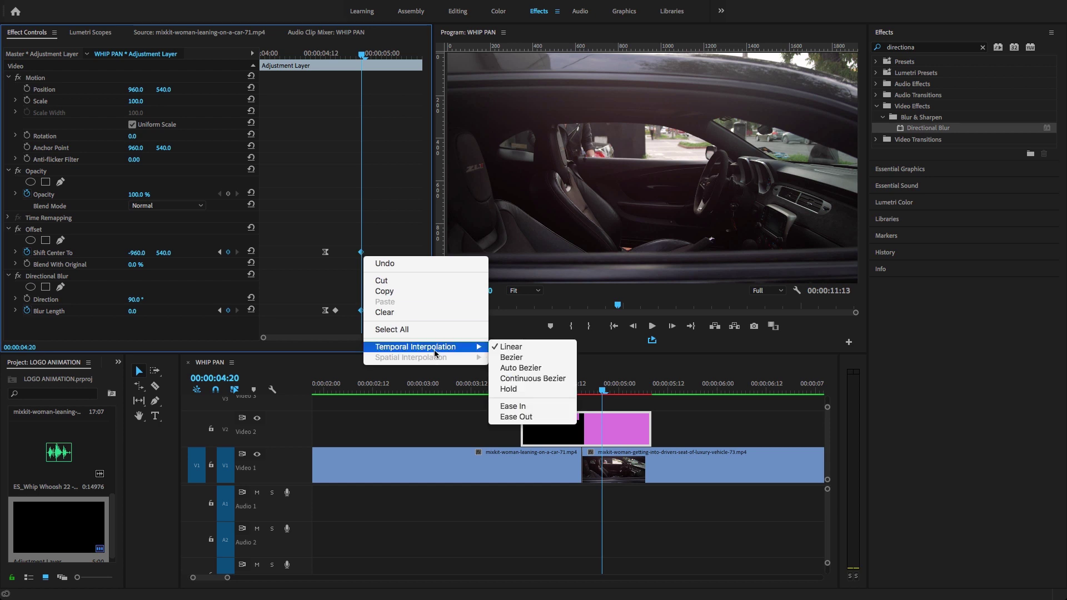
left_click(513, 406)
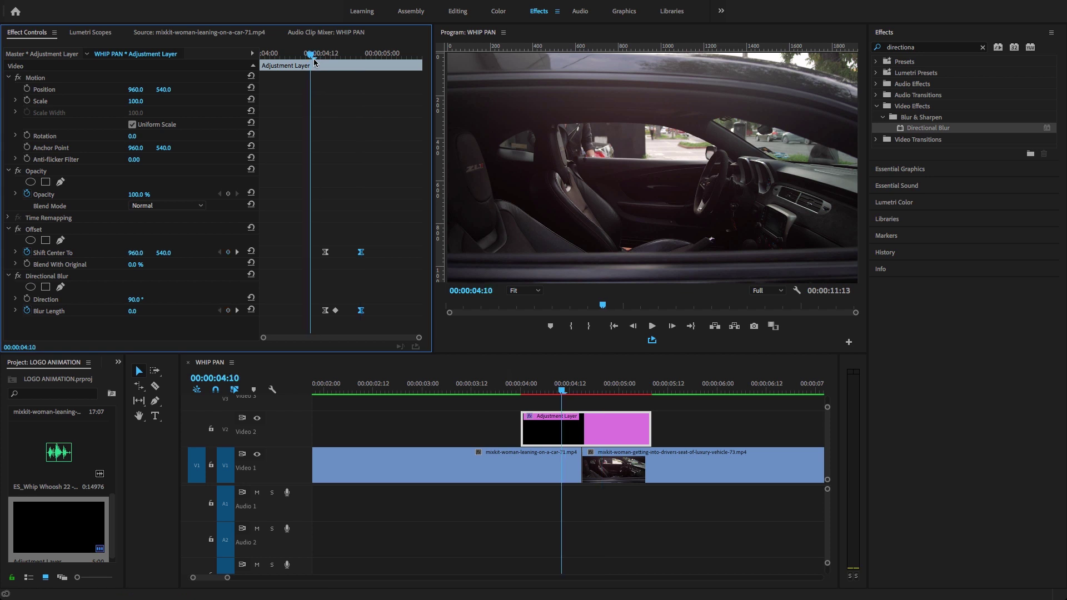
Mark In before the transition and Out at 00:00:05:00, render that range, and preview the whip pan
key("i")
left_click_drag(314, 62, 381, 55)
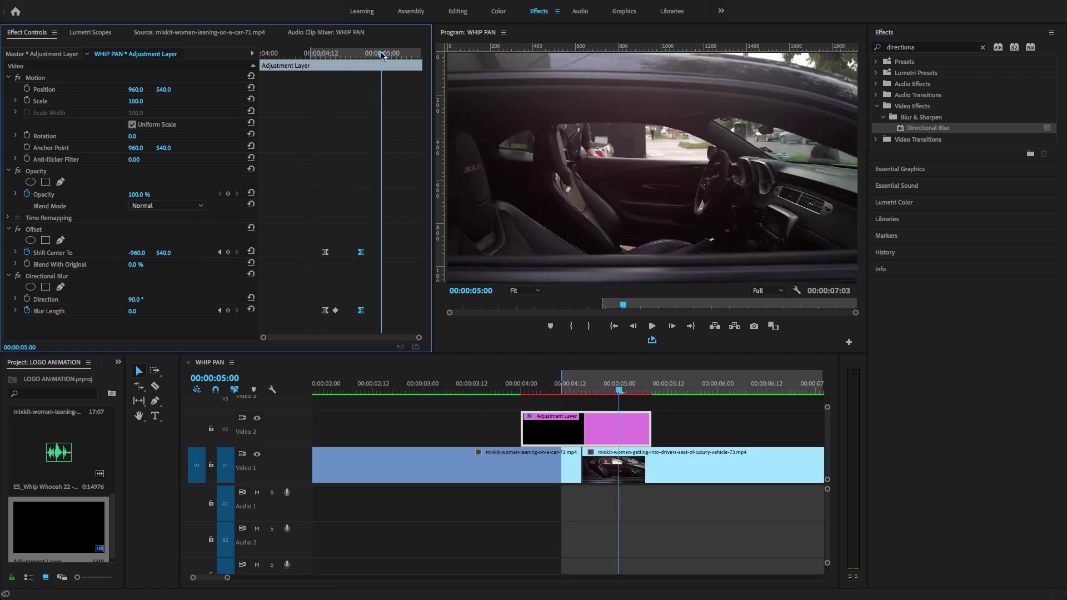
key("o")
key("Return")
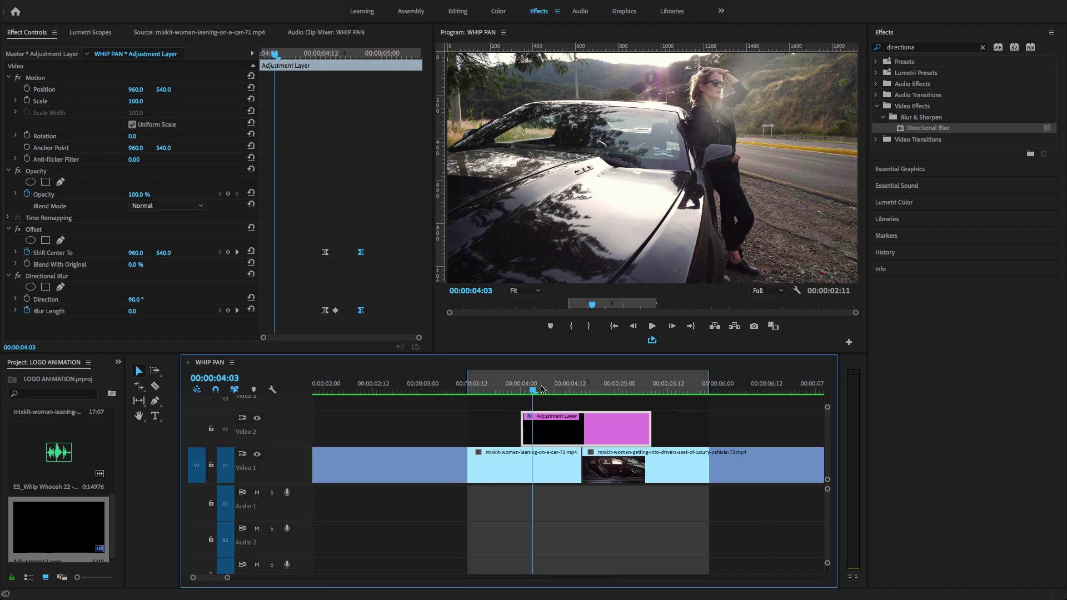
left_click_drag(542, 389, 573, 399)
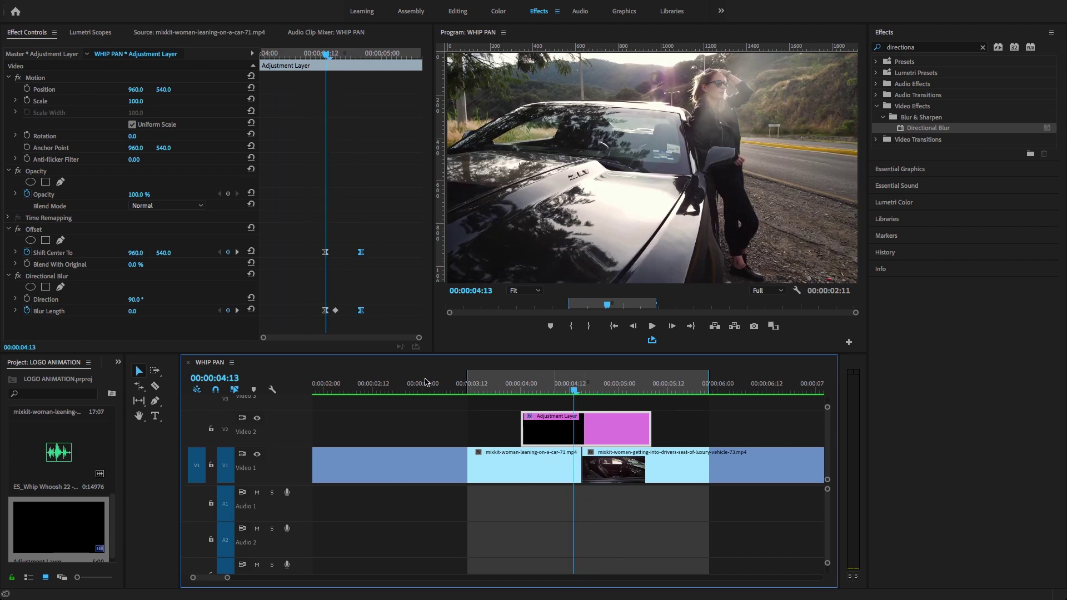
Place ES_Whip Whoosh 22 on Audio 1 at the 00:00:04:13 cut, nudged slightly earlier
left_click_drag(65, 459, 522, 485)
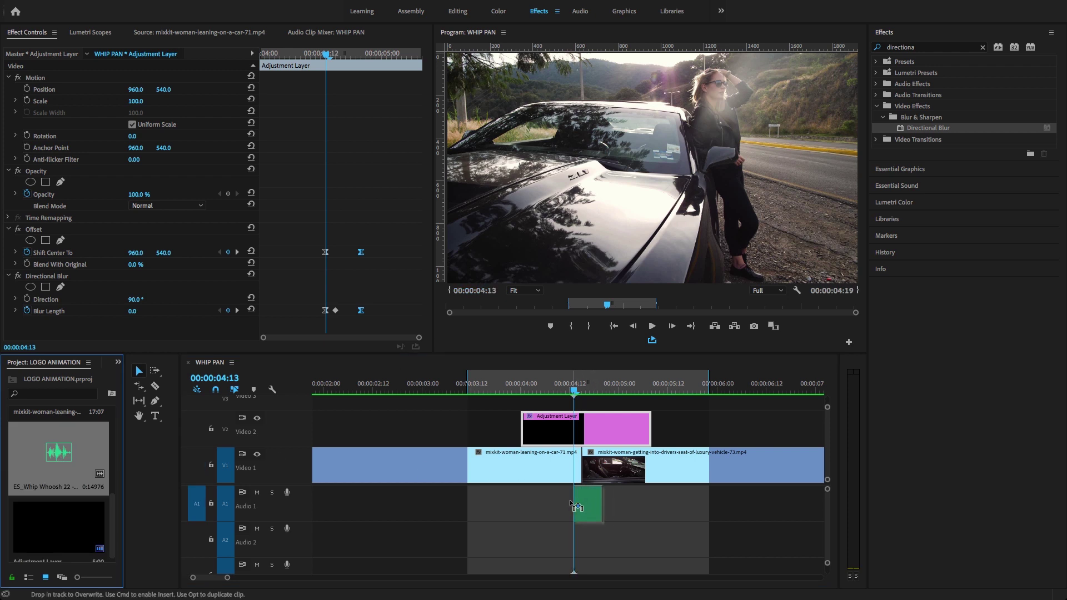
left_click_drag(589, 520, 583, 517)
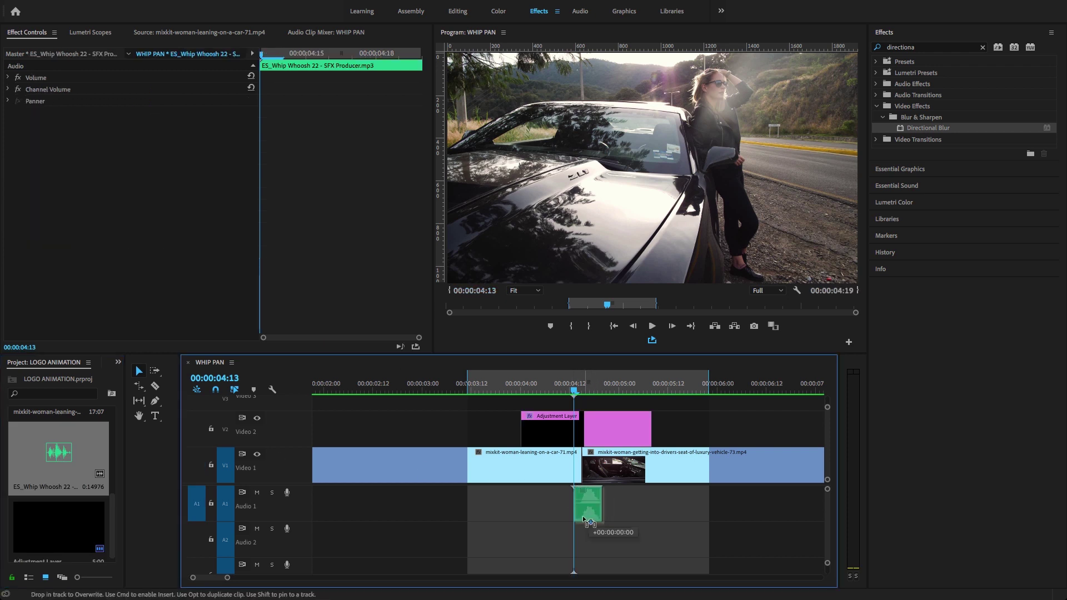